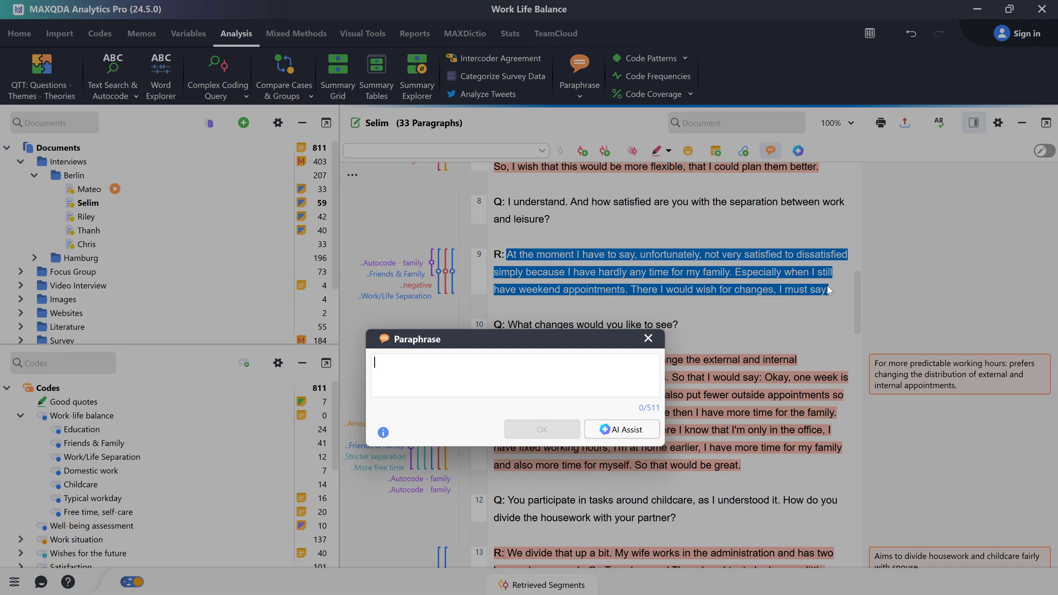
# Step: Type the paraphrase 'Unsatisfied with work/leisure separation, because not enough family time' in the dialog
pyautogui.write('Unsatisfied with work/leisure separation')
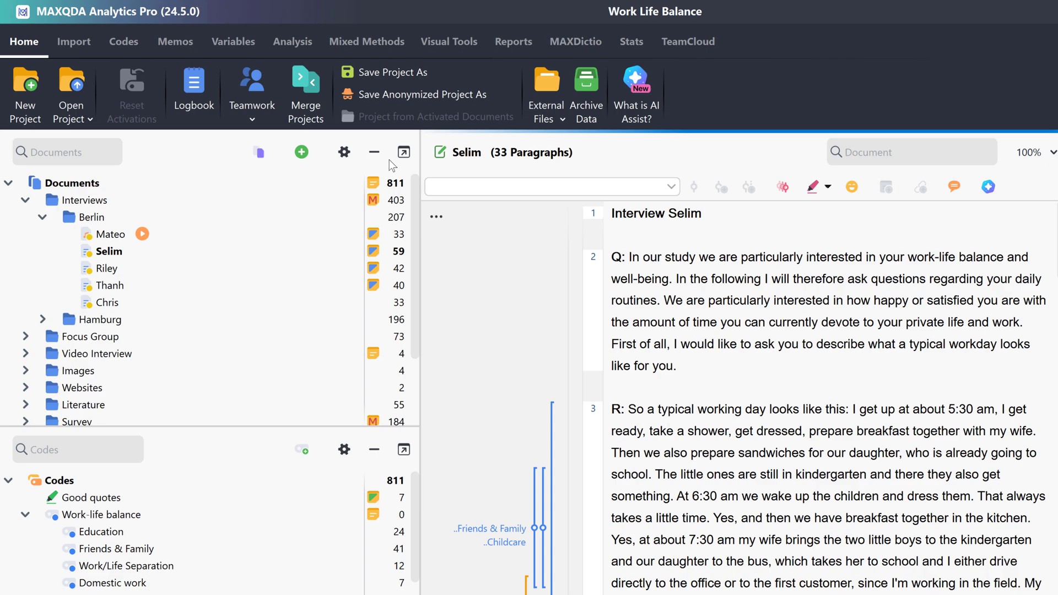
# Step: Switch to the Analysis tab to re-enable paraphrasing for the Selim interview
pyautogui.click(295, 44)
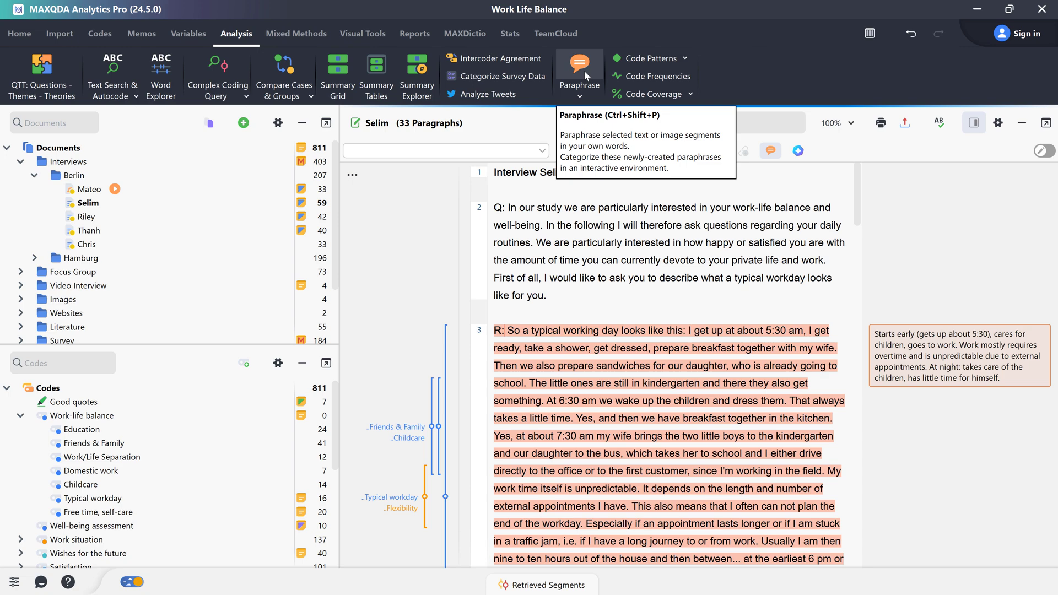
# Step: Select paragraph 9's answer and paraphrase it as 'Unsatisfied with work/leisure separation, too little time for family'
pyautogui.moveTo(858, 177); pyautogui.dragTo(847, 284)
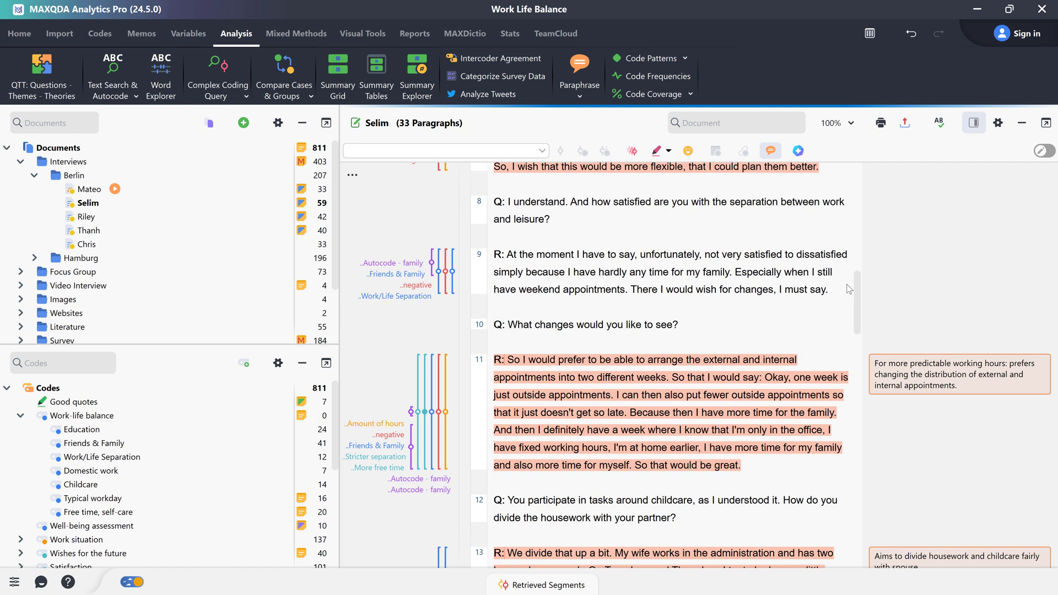
pyautogui.moveTo(508, 254); pyautogui.dragTo(830, 290)
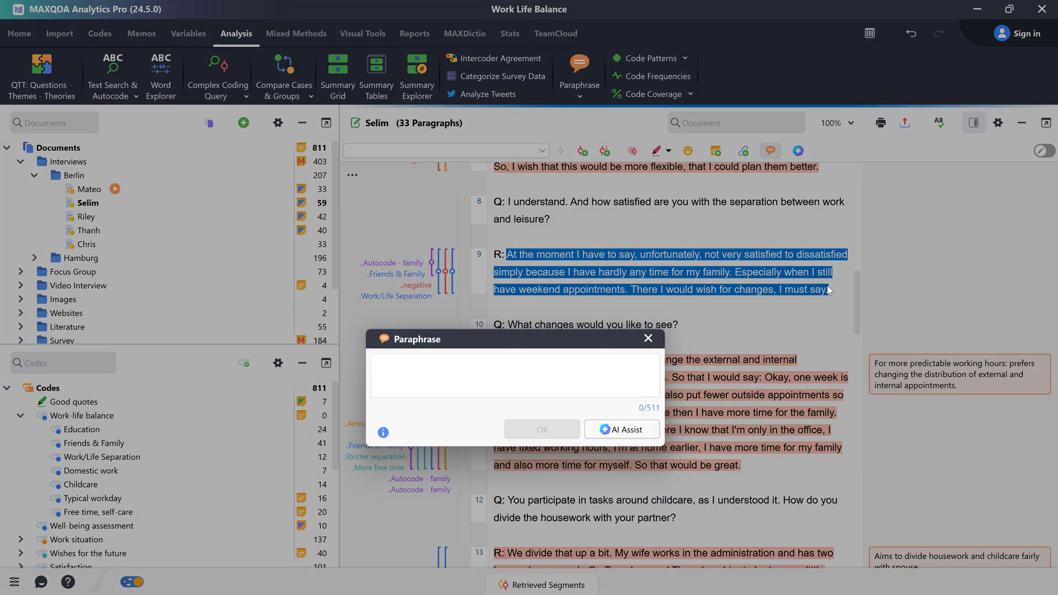
pyautogui.write('Unsatisfied with work/leisure separation, ')
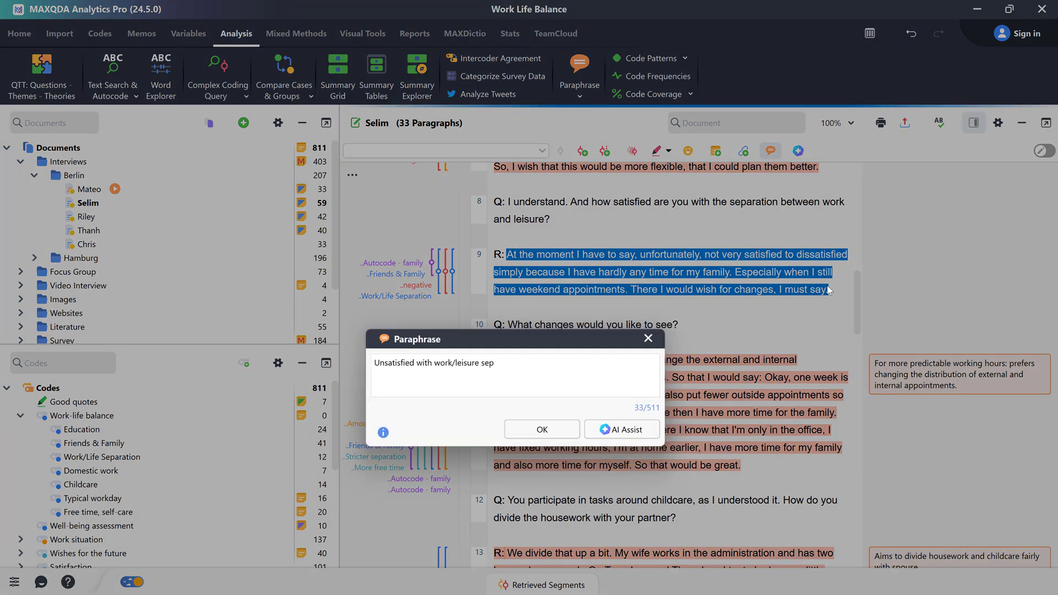
pyautogui.write('too little time for family')
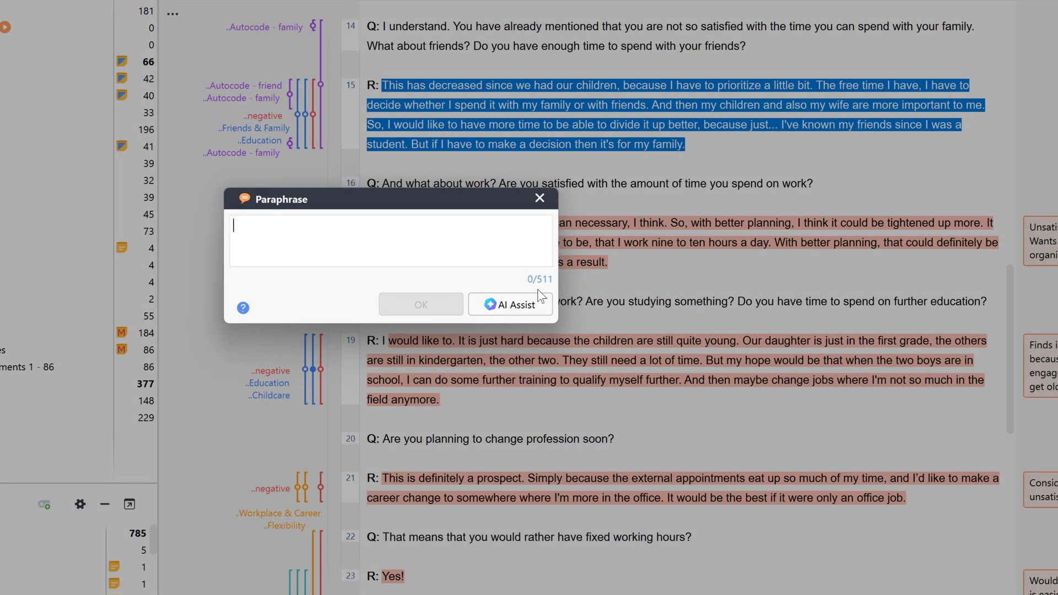
pyautogui.click(540, 297)
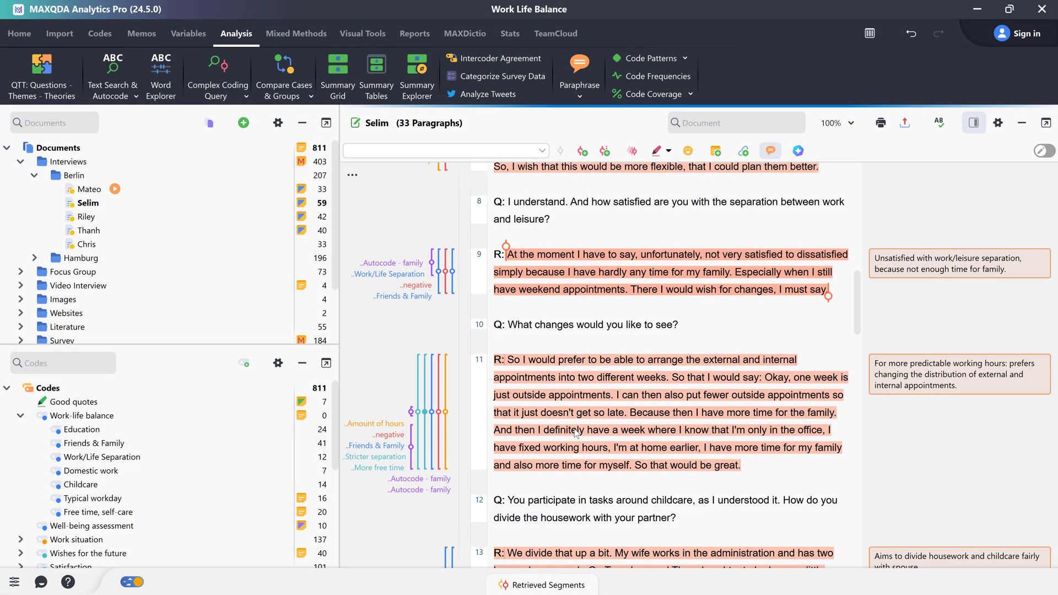
pyautogui.doubleClick(888, 274)
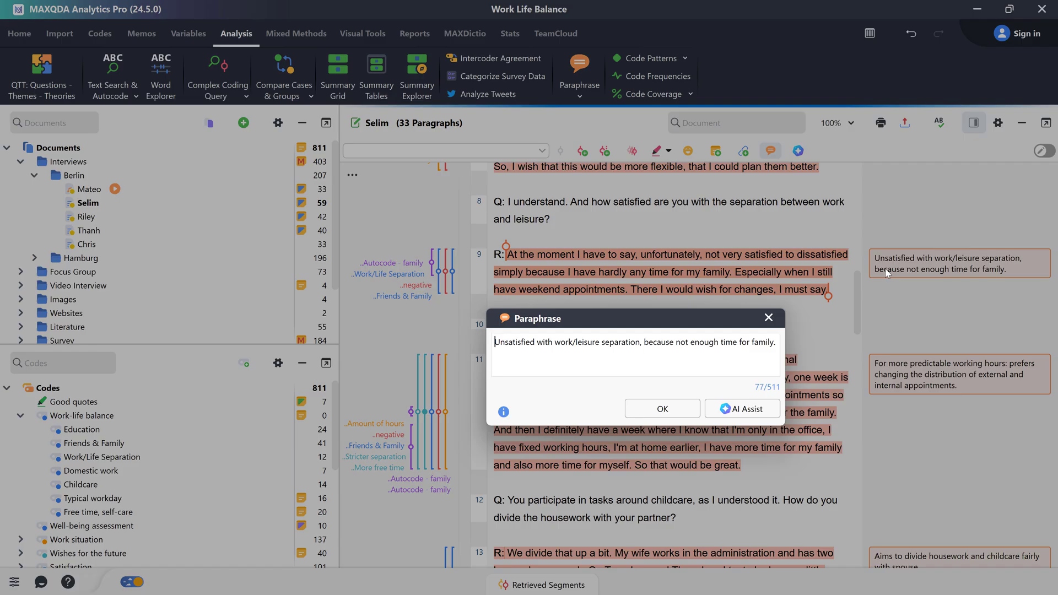
pyautogui.click(770, 320)
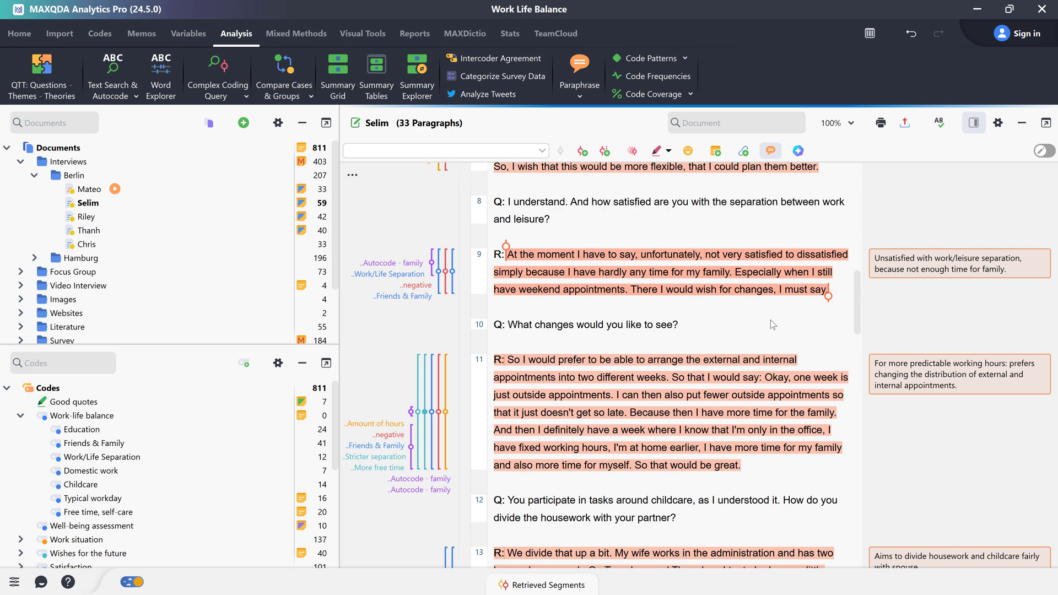
pyautogui.click(1026, 276)
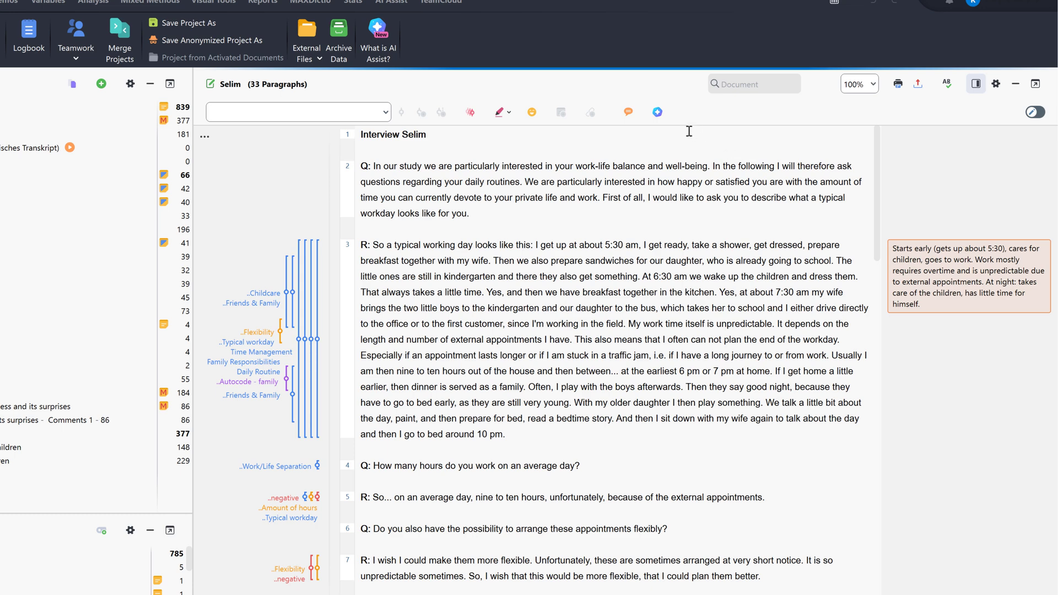
# Step: Review the AI Assist dropdown options before opening the Mai video
pyautogui.click(657, 115)
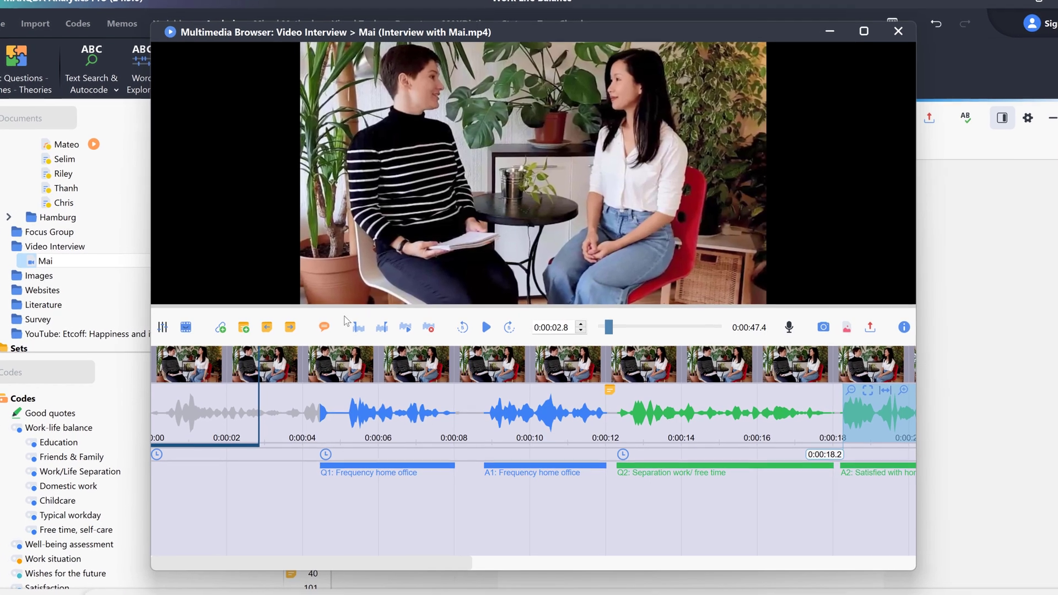
# Step: Paraphrase the Mai video clip 0:00:08.4–0:00:12.1 as 'Works from home 2-3 times'
pyautogui.click(325, 328)
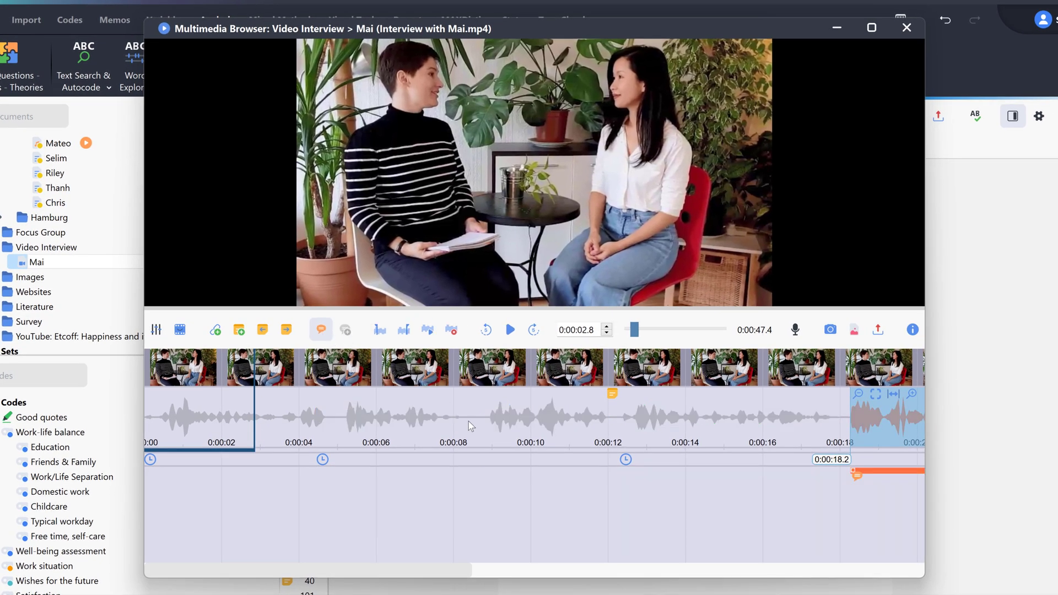
pyautogui.moveTo(471, 424); pyautogui.dragTo(612, 422)
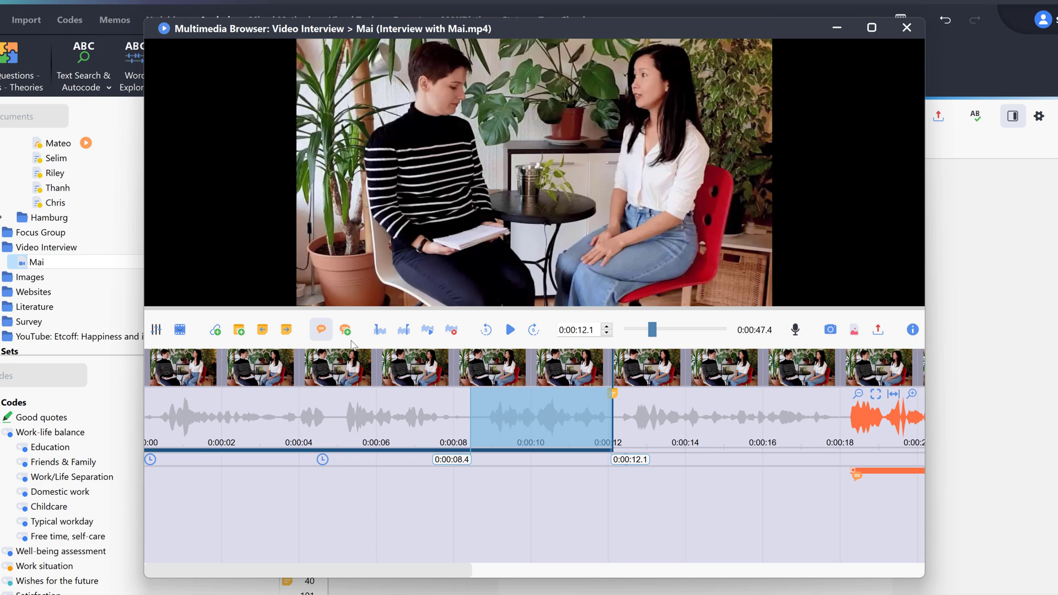
pyautogui.click(345, 330)
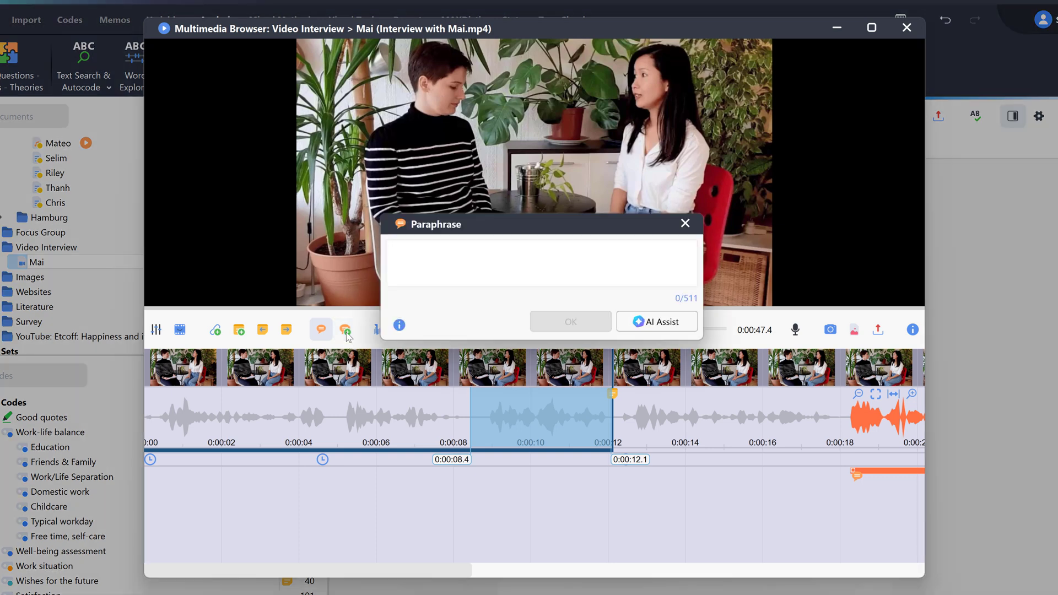
pyautogui.write('Works from home')
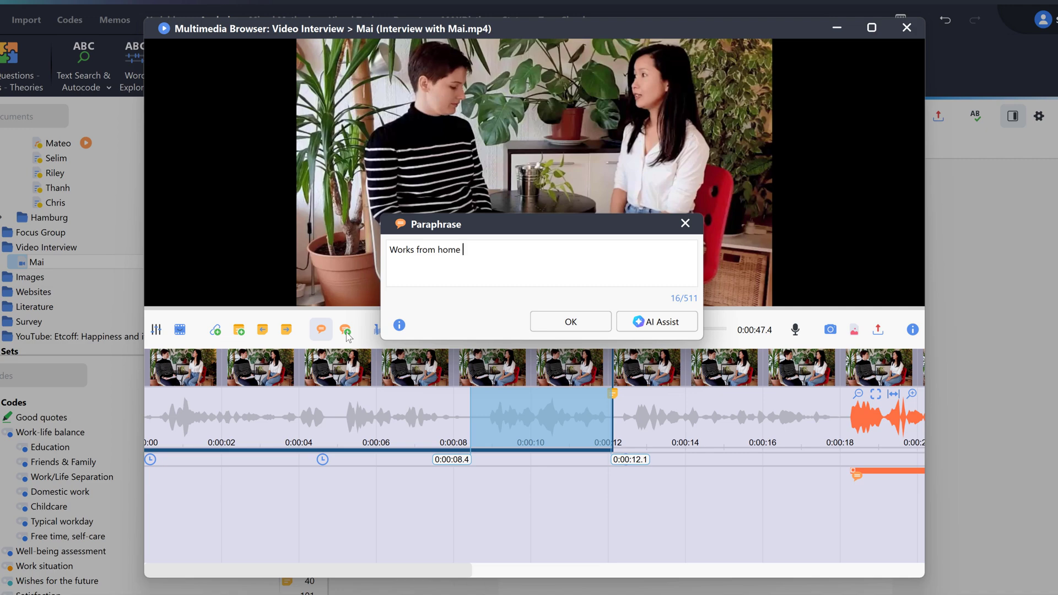
pyautogui.write(' 2-3 times')
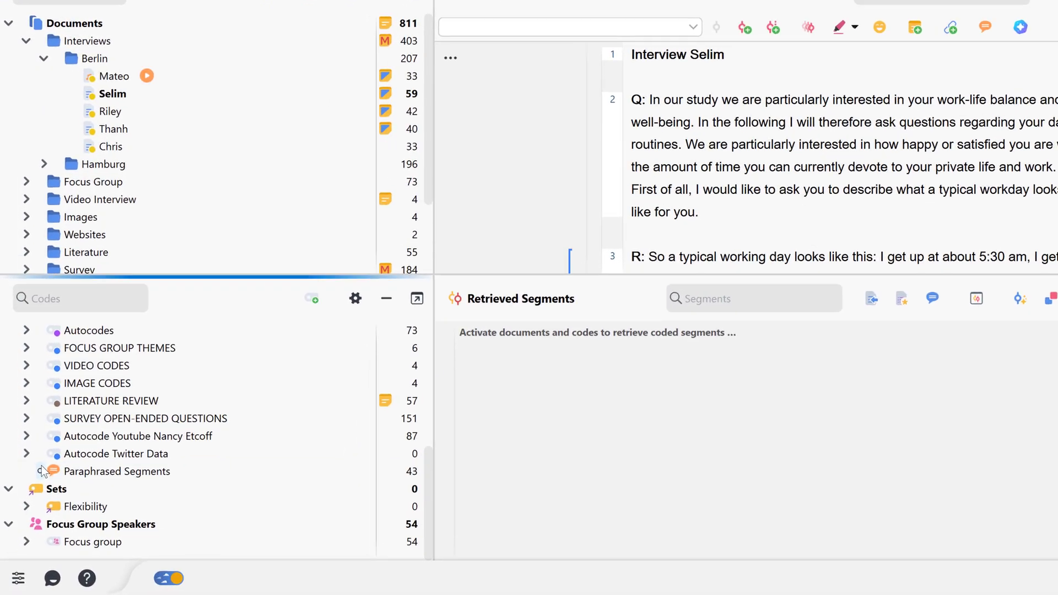
# Step: Activate the Paraphrased Segments code plus the Riley, Thanh and Chris interviews for retrieval
pyautogui.click(42, 469)
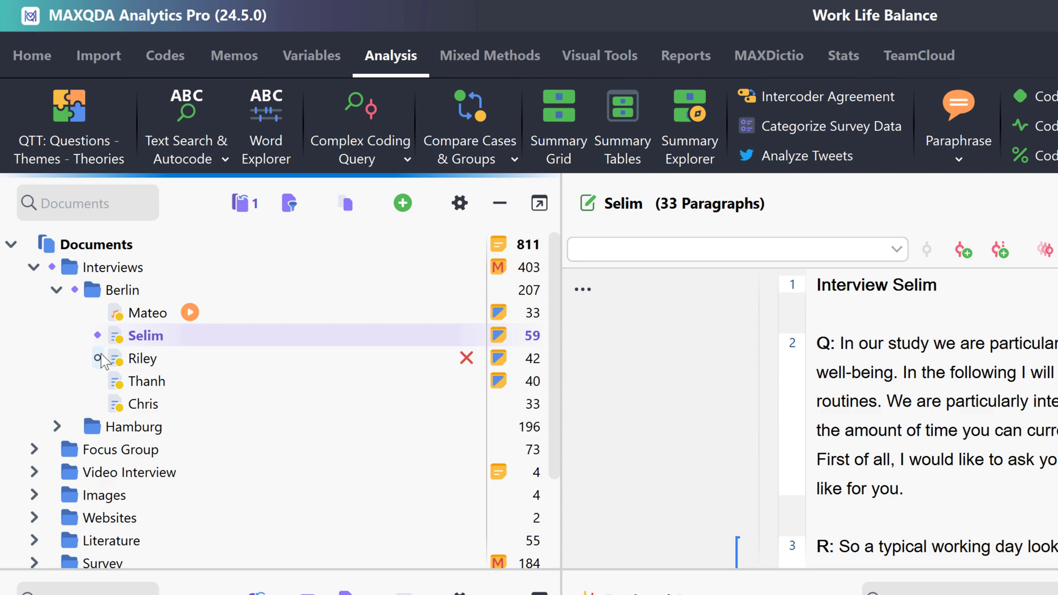
pyautogui.click(97, 359)
pyautogui.click(97, 382)
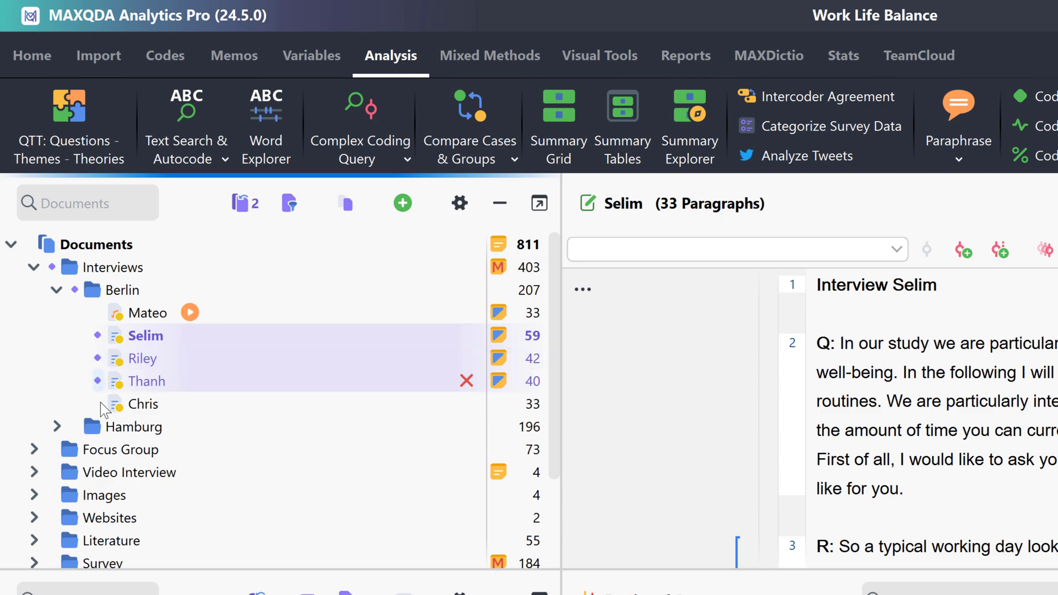
pyautogui.click(97, 404)
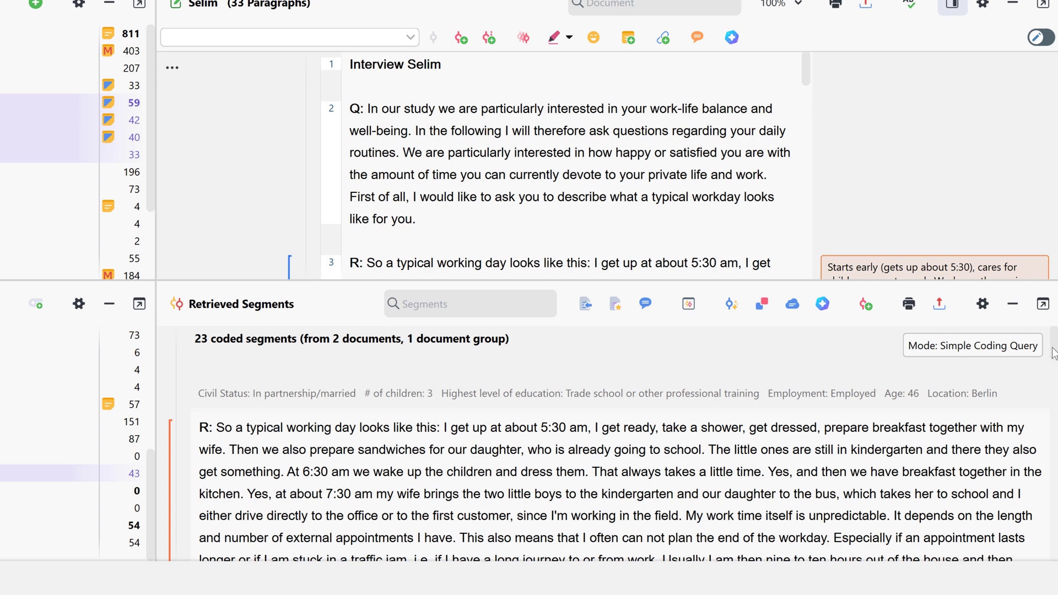
pyautogui.moveTo(1054, 356); pyautogui.dragTo(1055, 398)
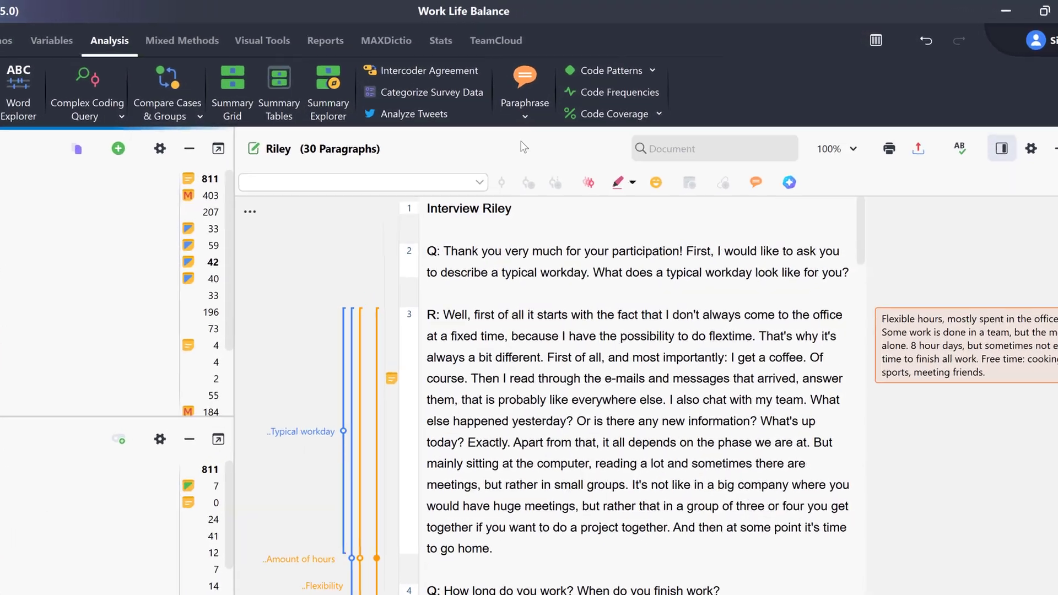
# Step: Open the Categorize Paraphrases overview from the Paraphrase menu
pyautogui.click(496, 128)
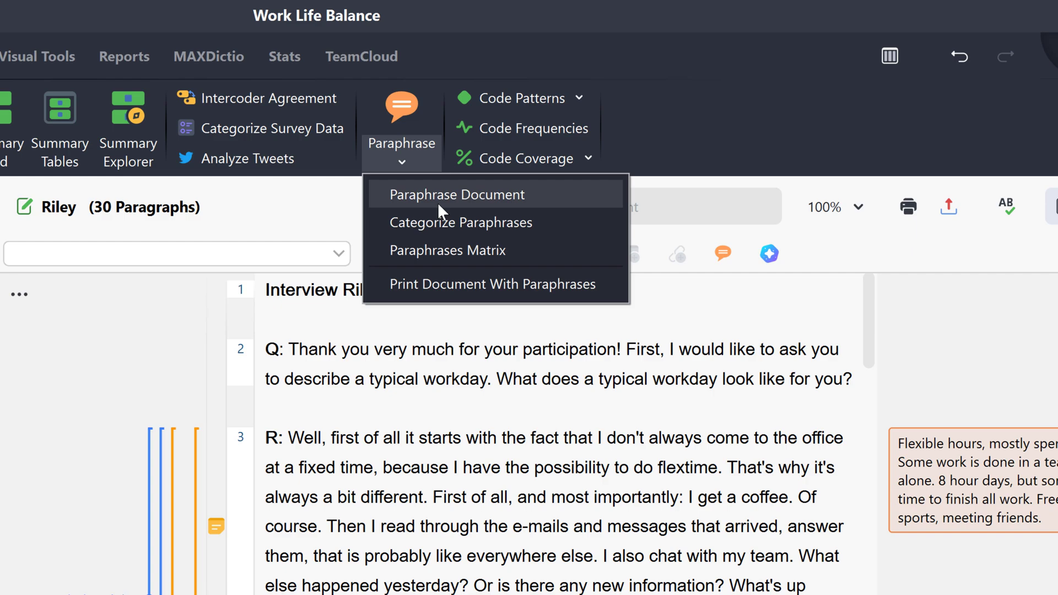
pyautogui.click(513, 157)
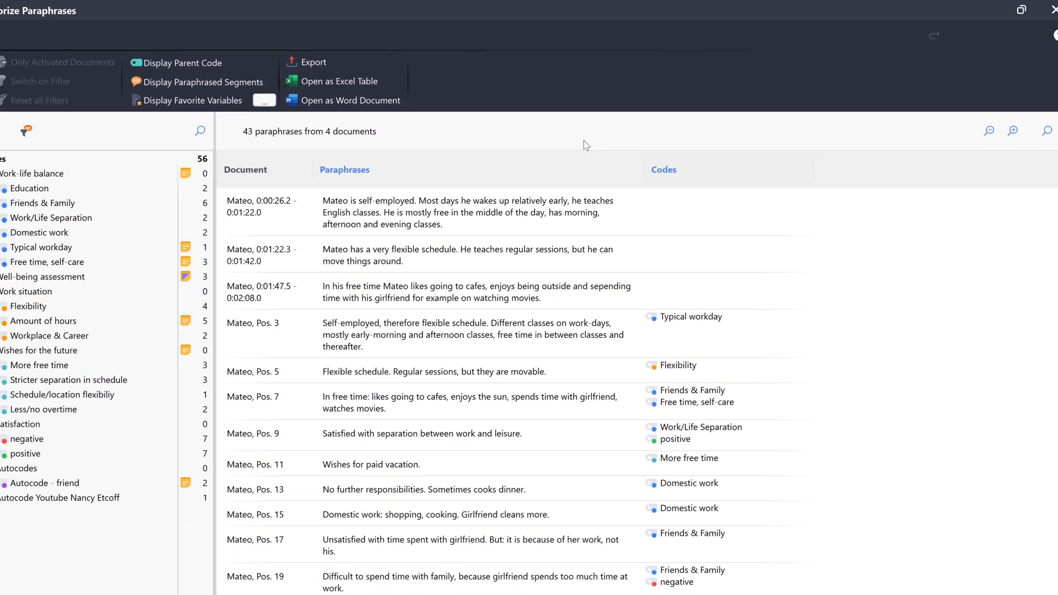
pyautogui.moveTo(1055, 215); pyautogui.dragTo(1038, 360)
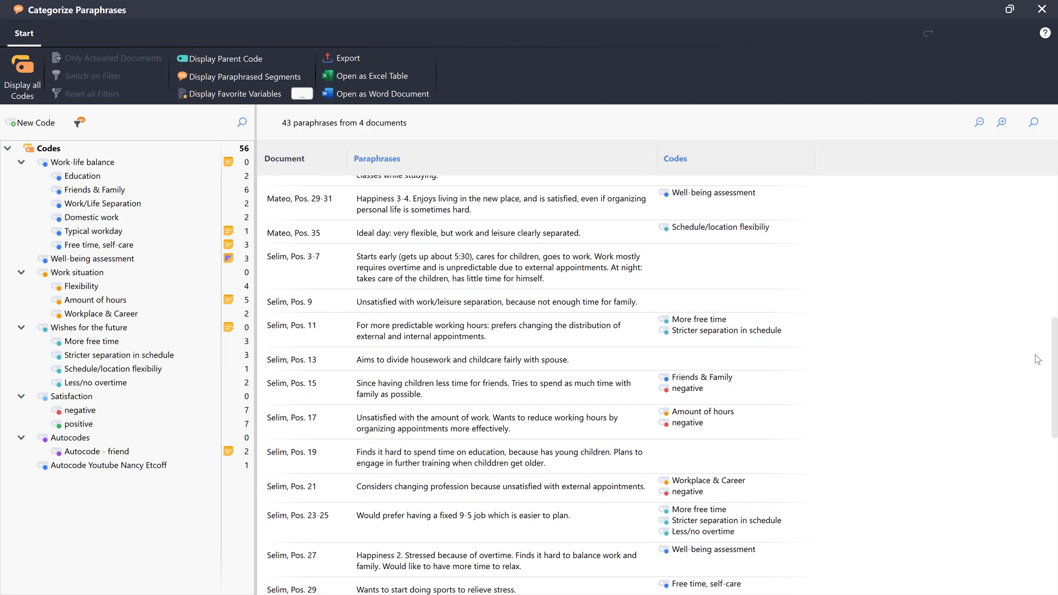
# Step: Code Selim's Pos. 3-7 paraphrase with new code Routine and Pos. 9 with Work/Life Separation
pyautogui.rightClick(519, 258)
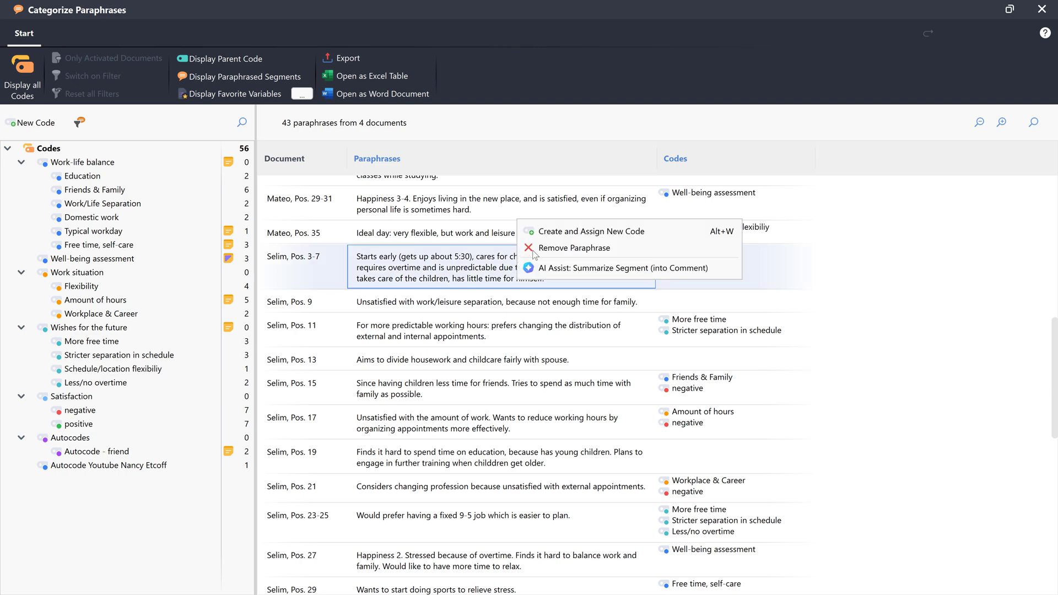
pyautogui.click(566, 234)
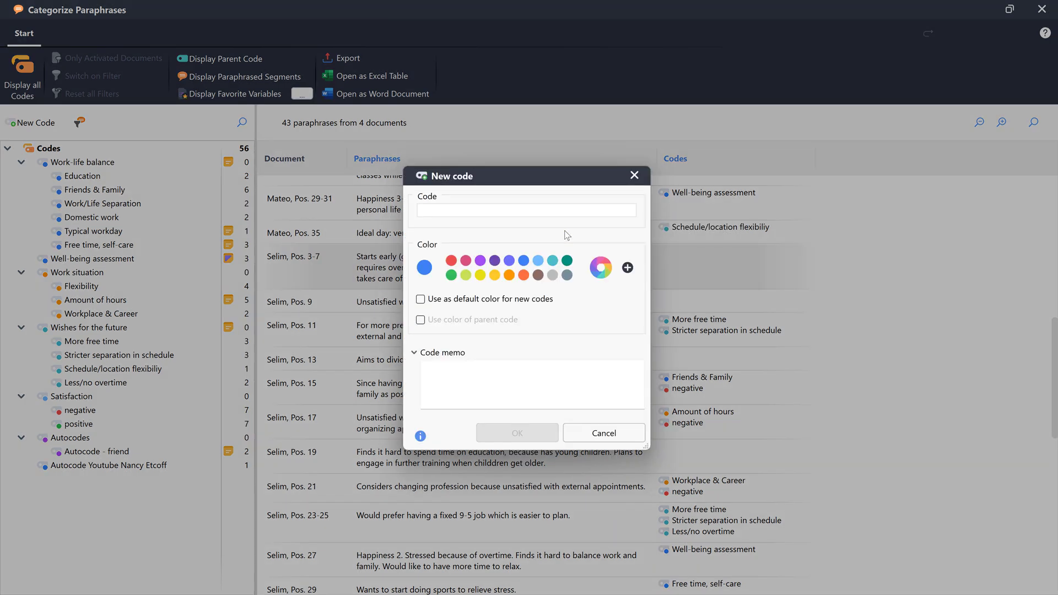
pyautogui.write('Routine')
pyautogui.press('Return')
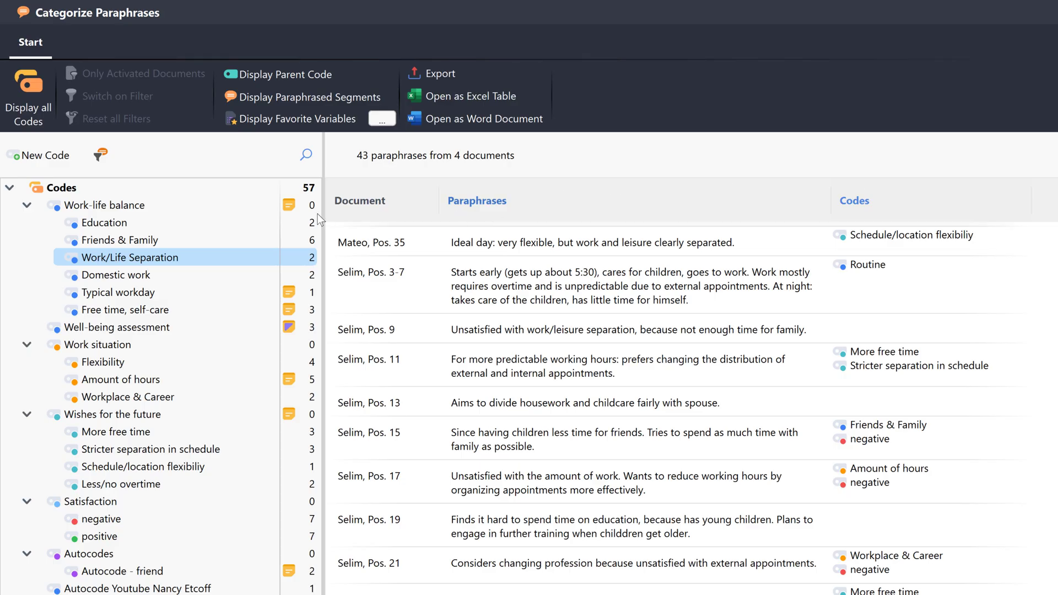
pyautogui.moveTo(92, 259)
pyautogui.moveTo(89, 259); pyautogui.dragTo(865, 328)
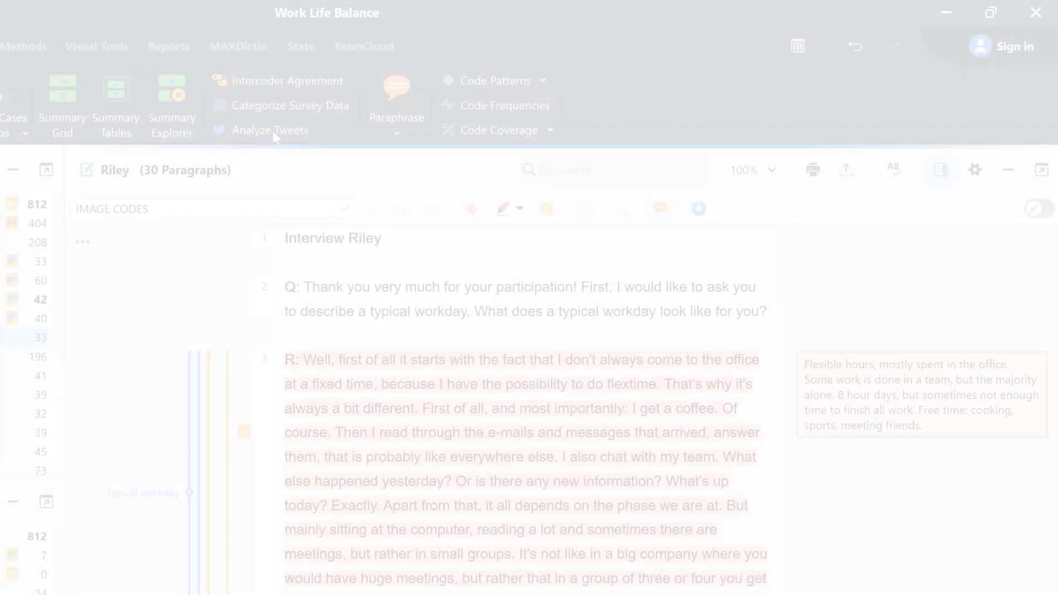
# Step: Generate a Paraphrases Matrix with the Mateo, Selim and Riley interviews as columns
pyautogui.click(405, 118)
pyautogui.click(421, 204)
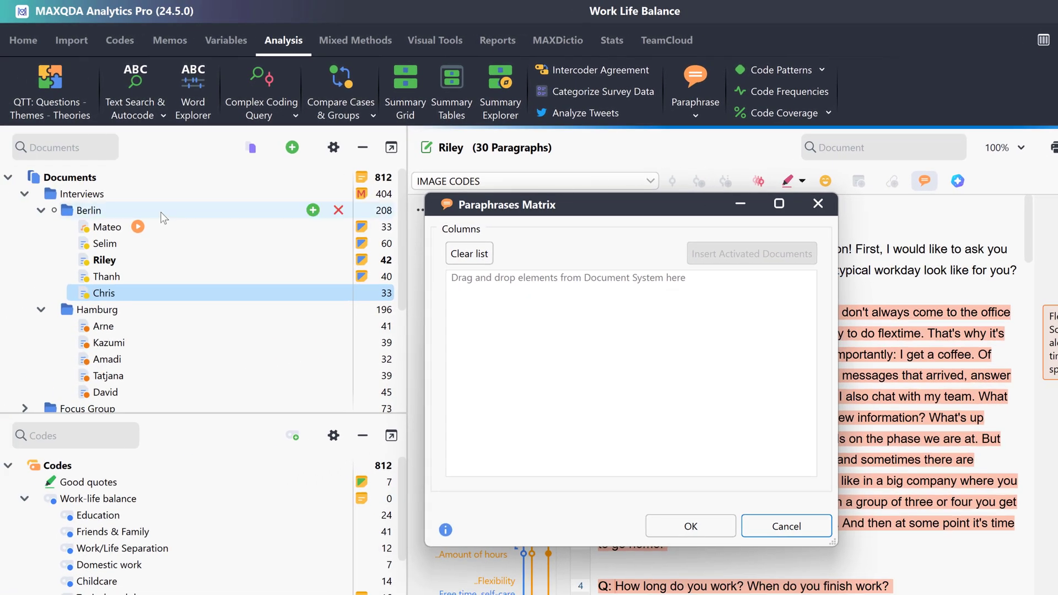
pyautogui.keyDown('ctrl'); pyautogui.click(107, 226); pyautogui.keyUp('ctrl')
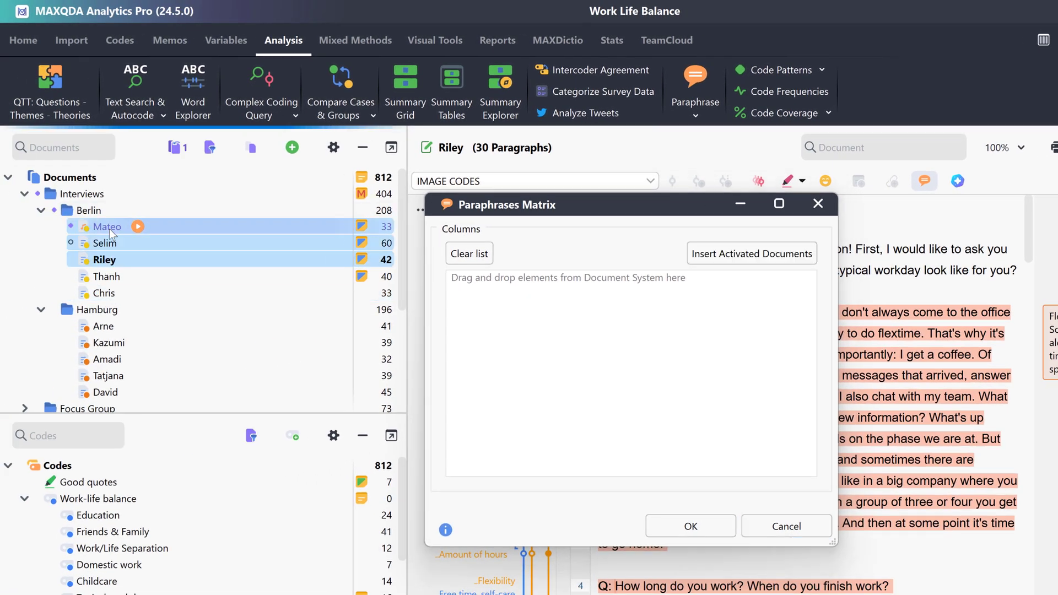
pyautogui.moveTo(109, 227); pyautogui.dragTo(509, 316)
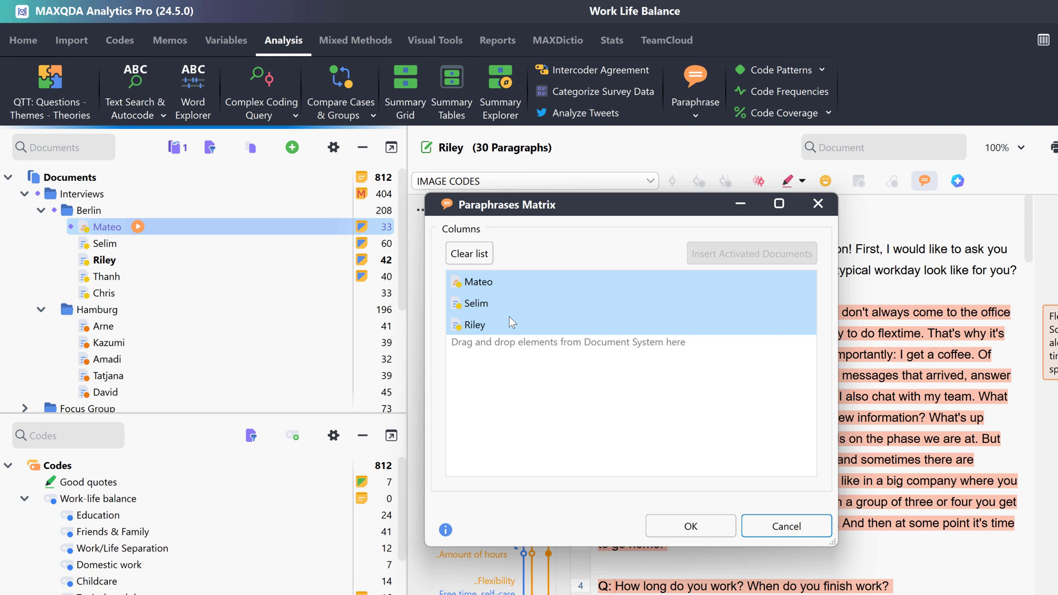
pyautogui.click(691, 524)
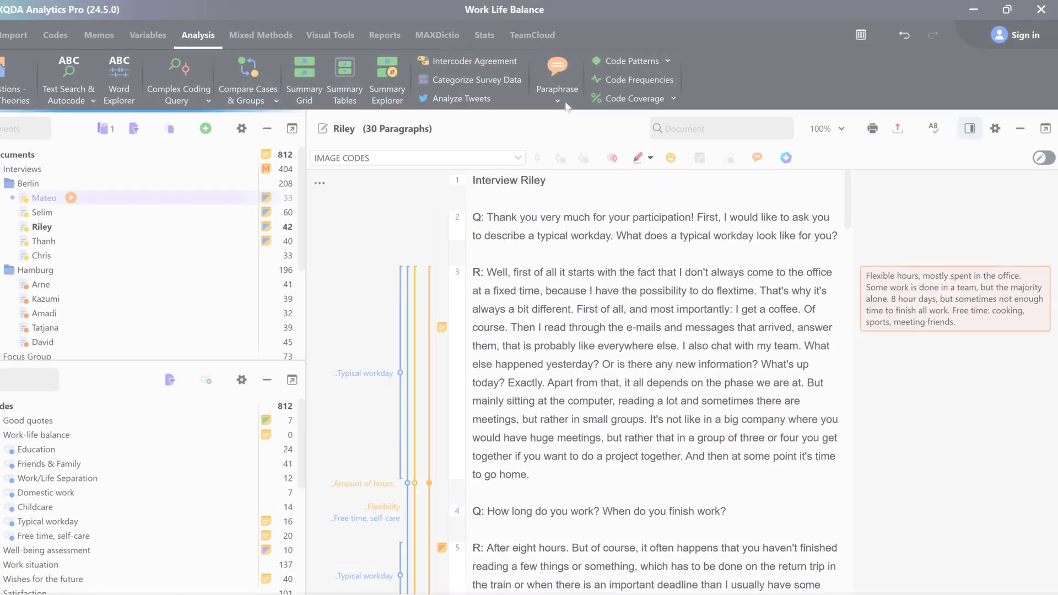
# Step: Open the Paraphrase dropdown to reach Print Document With Paraphrases
pyautogui.click(561, 102)
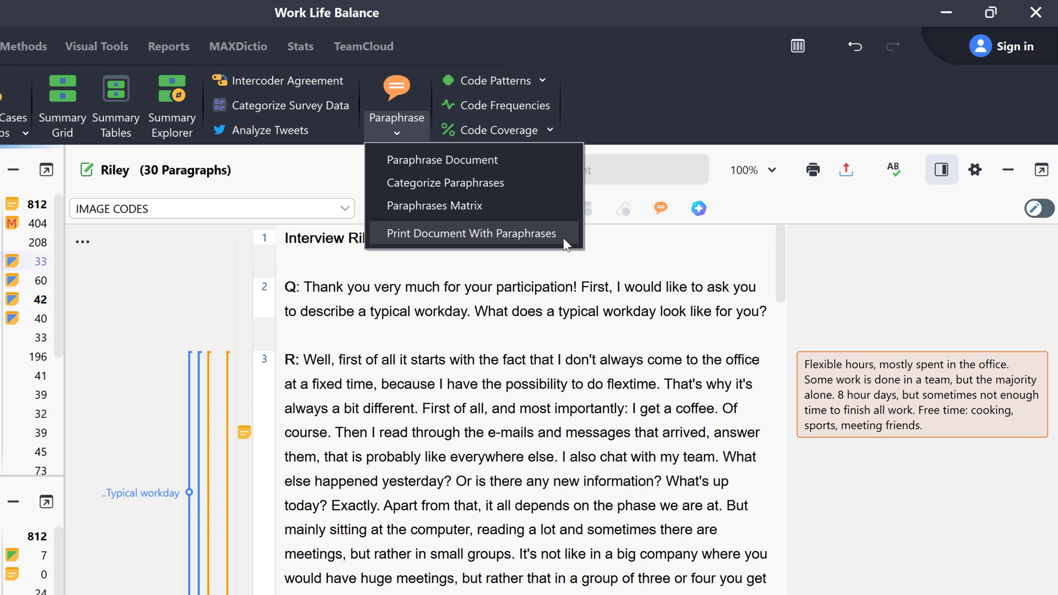